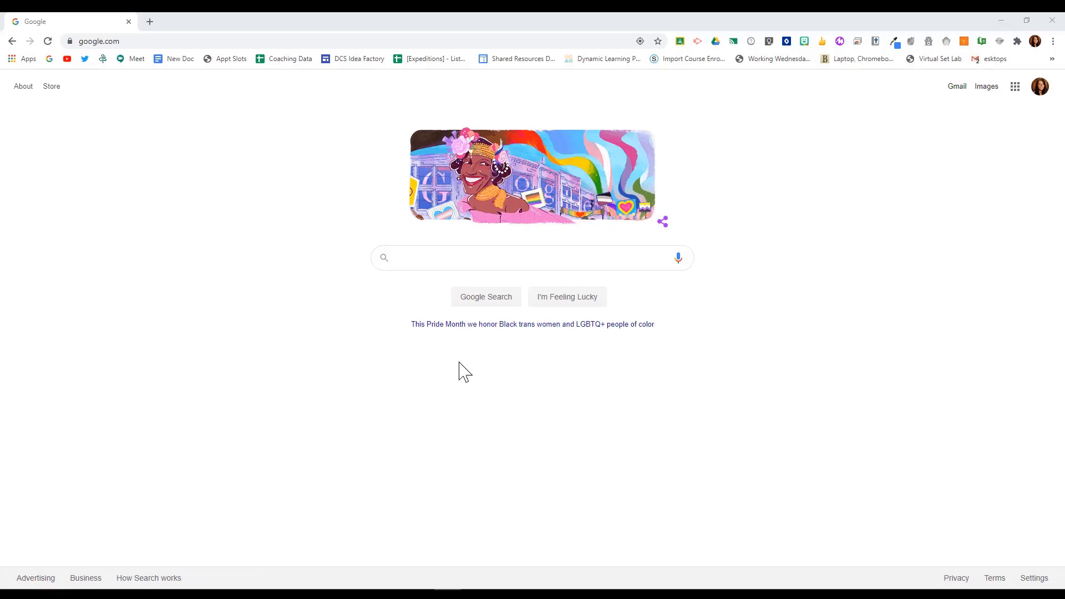
- Search Google for 'google books' to reach the Google Books home page
{"action": "left_click", "coordinate": [444, 260]}
{"action": "type", "text": "google boo"}
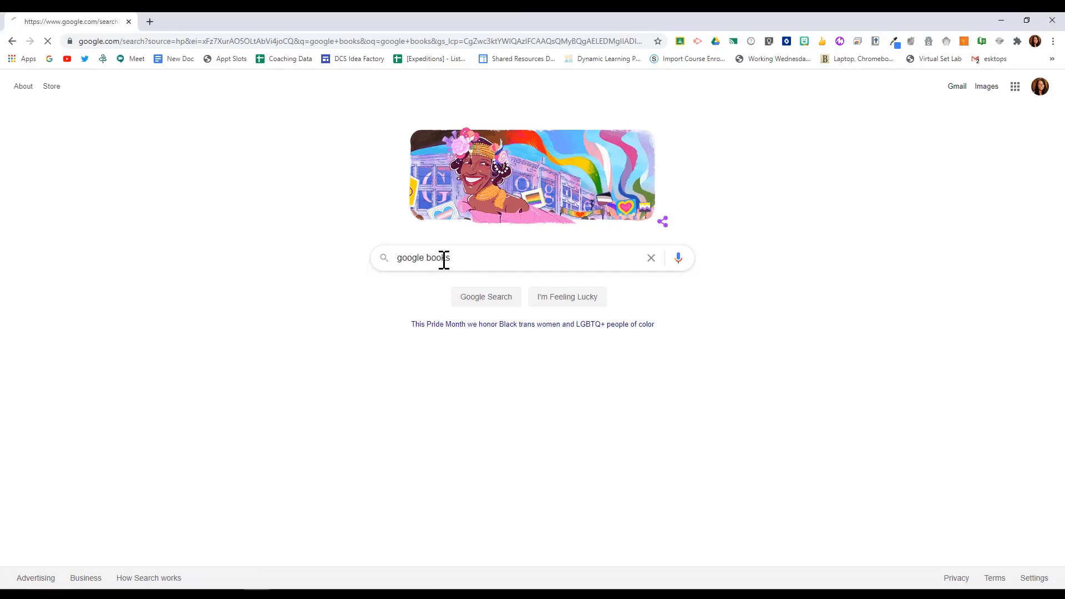
{"action": "type", "text": "ks"}
{"action": "key", "text": "Return"}
- Go to Google Books and search for 'Athens Greece'
{"action": "left_click", "coordinate": [158, 223]}
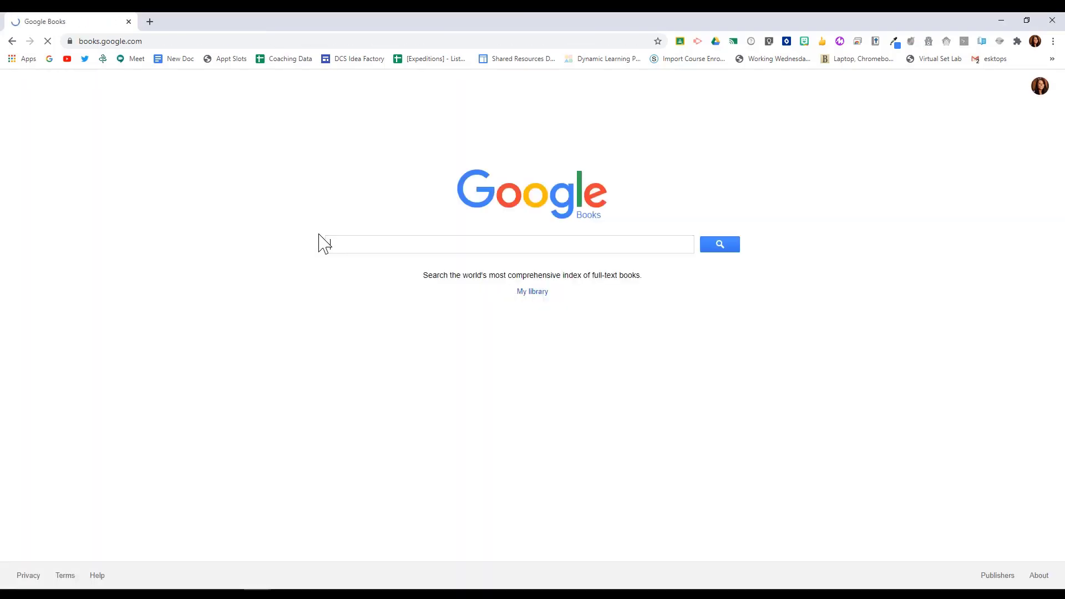
{"action": "left_click", "coordinate": [453, 252]}
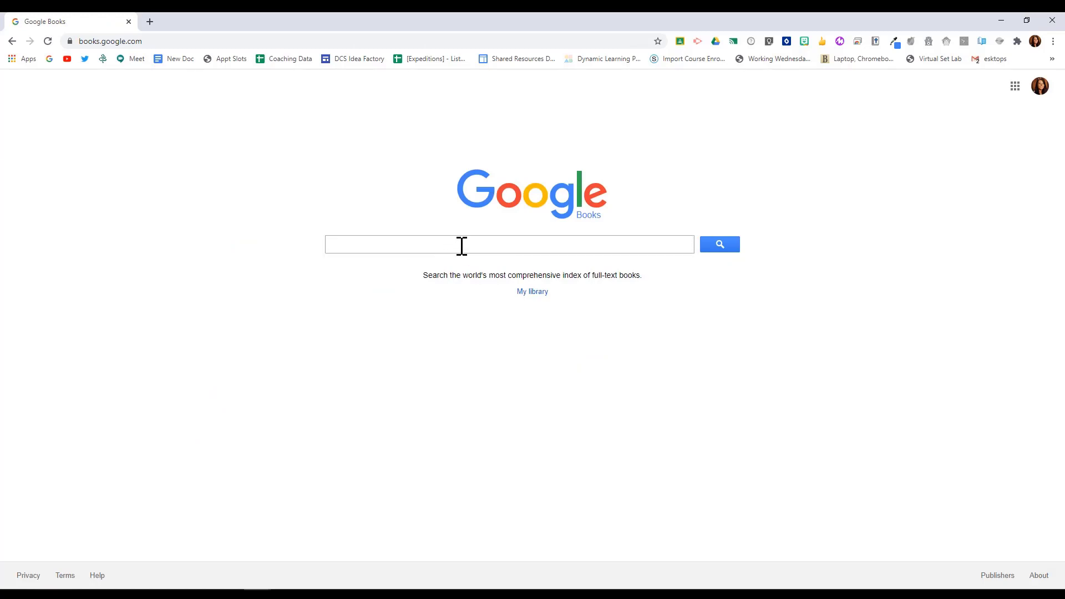
{"action": "type", "text": "Athens "}
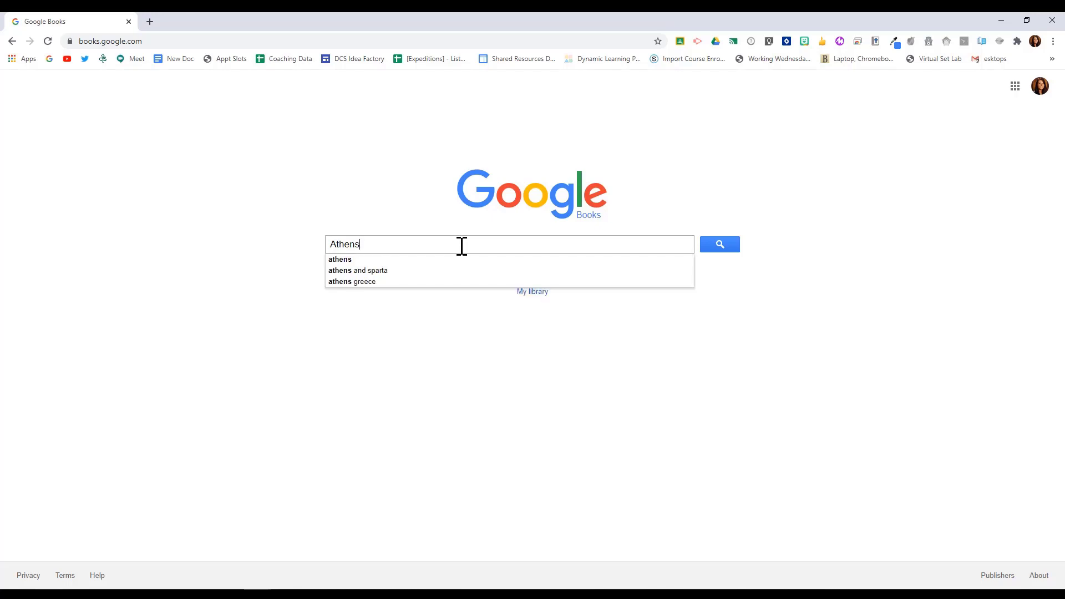
{"action": "type", "text": "Greece"}
{"action": "key", "text": "Return"}
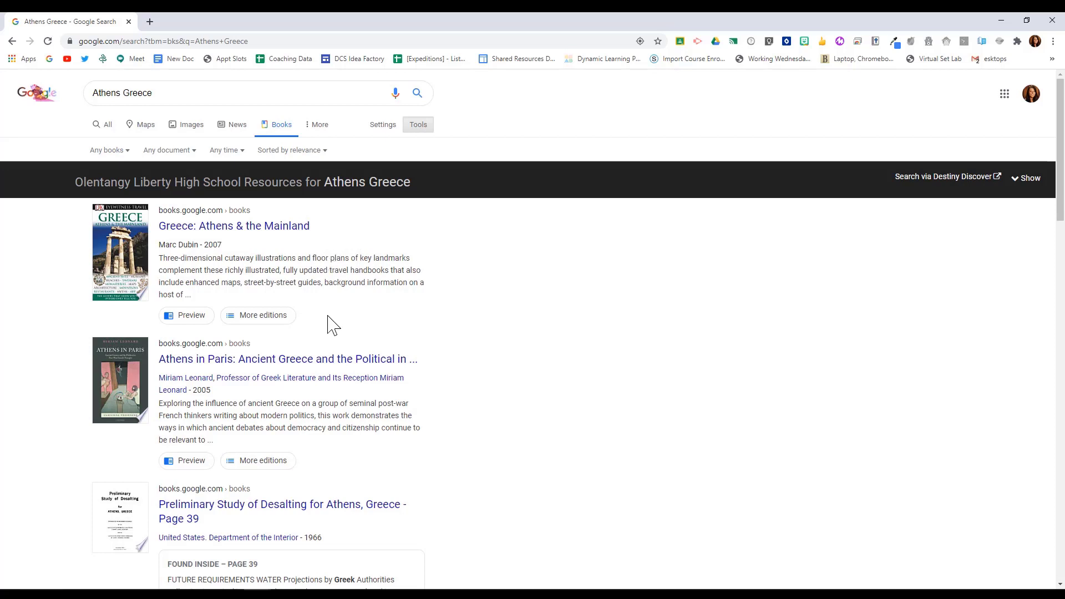
{"action": "scroll", "coordinate": [332, 326], "scroll_direction": "down", "scroll_amount": 2}
{"action": "scroll", "coordinate": [333, 321], "scroll_direction": "up", "scroll_amount": 2}
- Filter to 20th-century Books and open 'Preliminary Study of Desalting for Athens, Greece'
{"action": "left_click", "coordinate": [193, 151]}
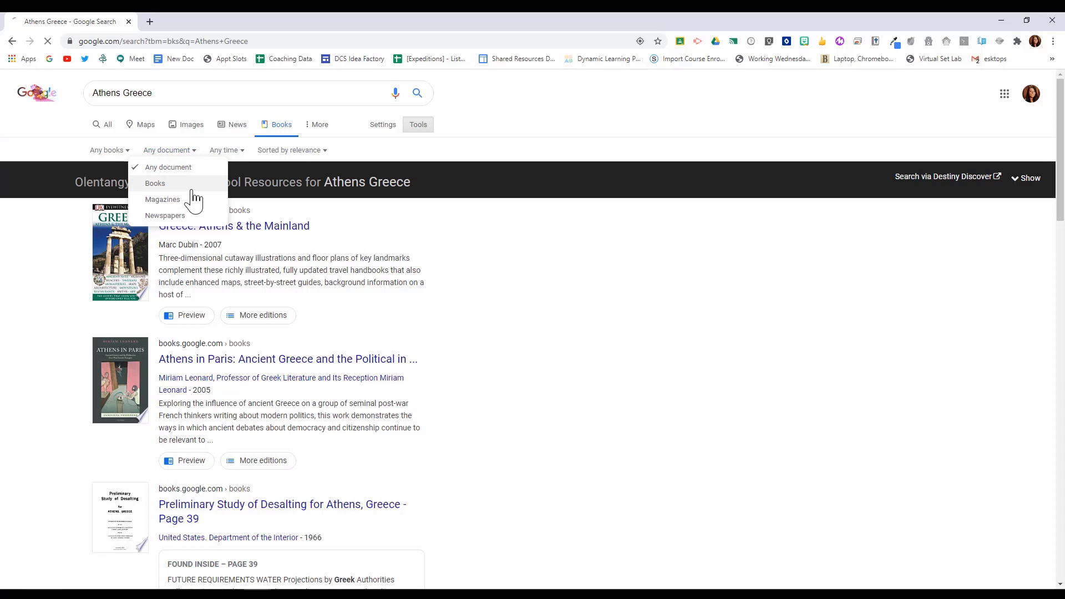
{"action": "left_click", "coordinate": [191, 190]}
{"action": "left_click", "coordinate": [215, 153]}
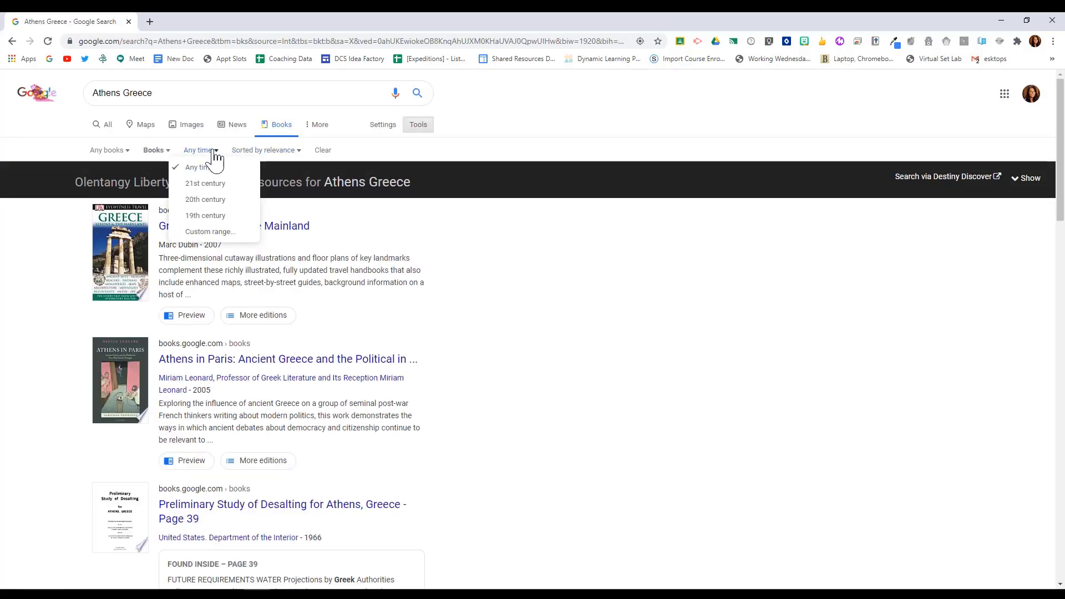
{"action": "left_click", "coordinate": [238, 204]}
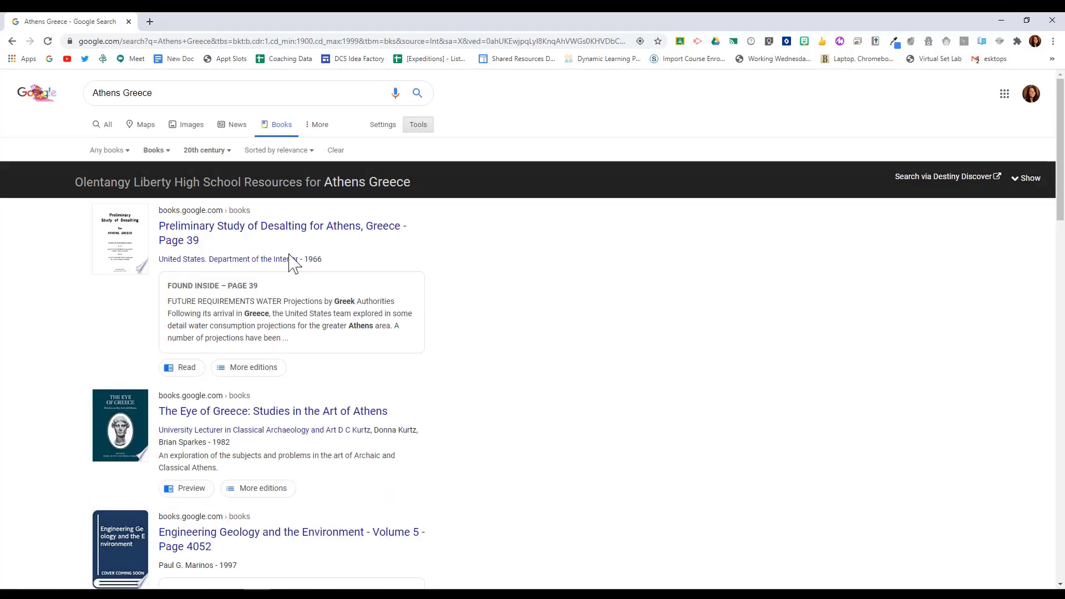
{"action": "left_click", "coordinate": [177, 369]}
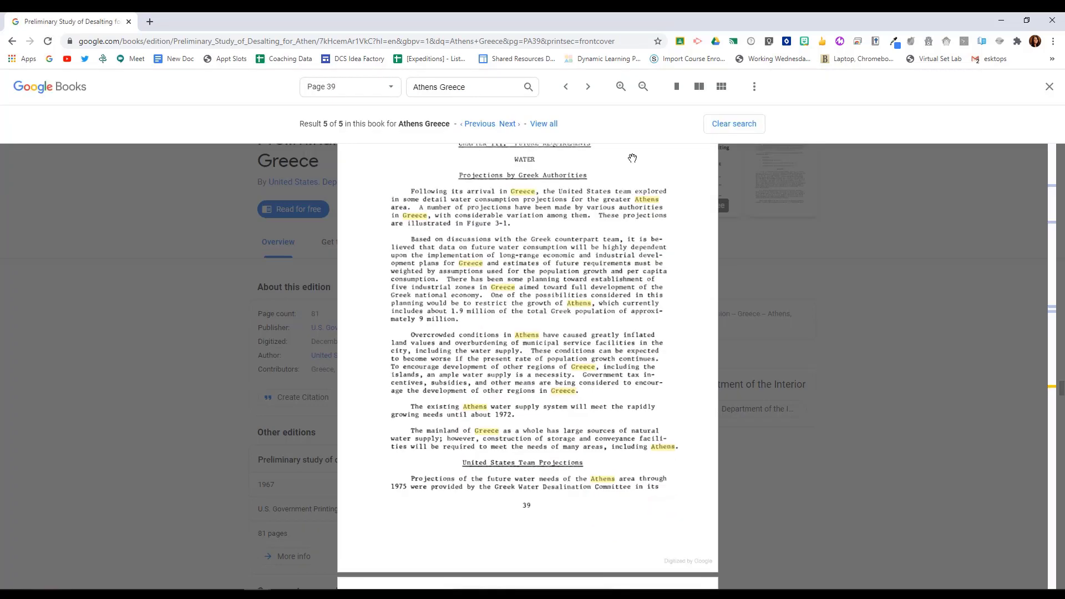
- Download the desalting study as a PDF via 'Download this book'
{"action": "left_click", "coordinate": [755, 88]}
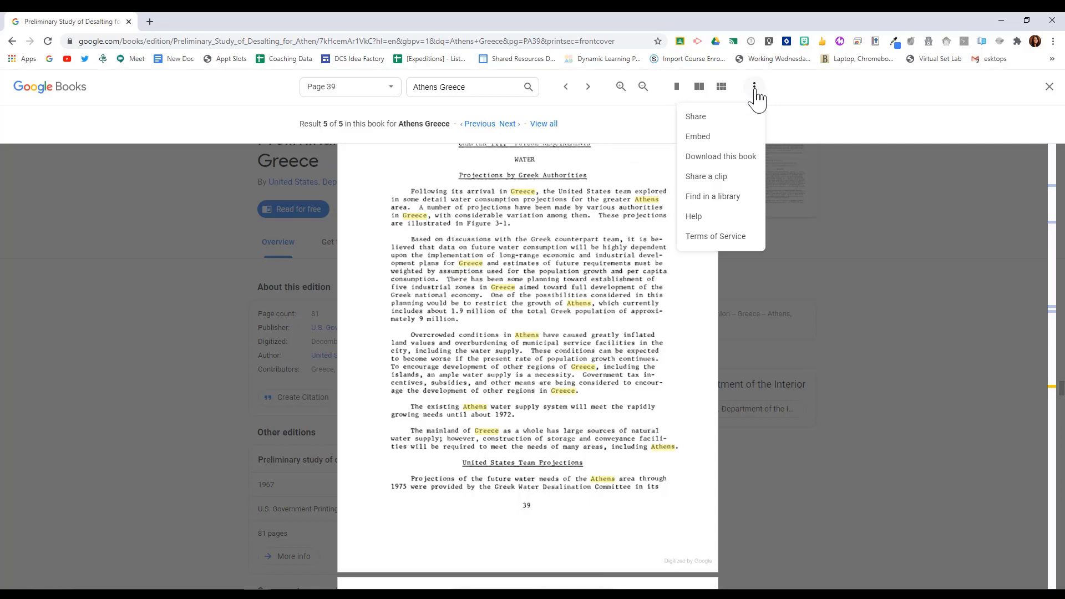
{"action": "left_click", "coordinate": [743, 159]}
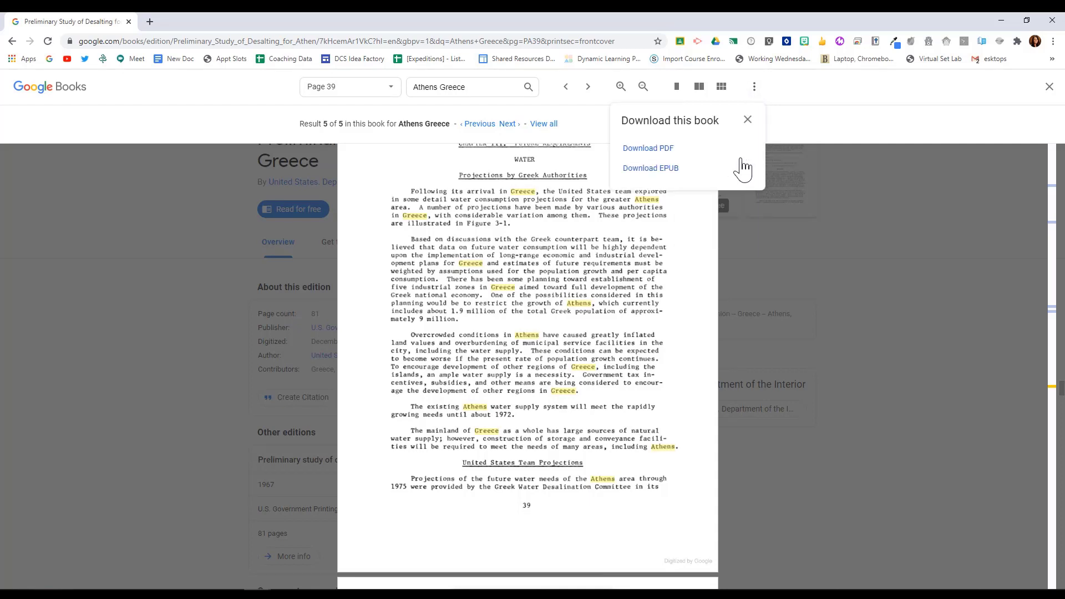
{"action": "left_click", "coordinate": [666, 150]}
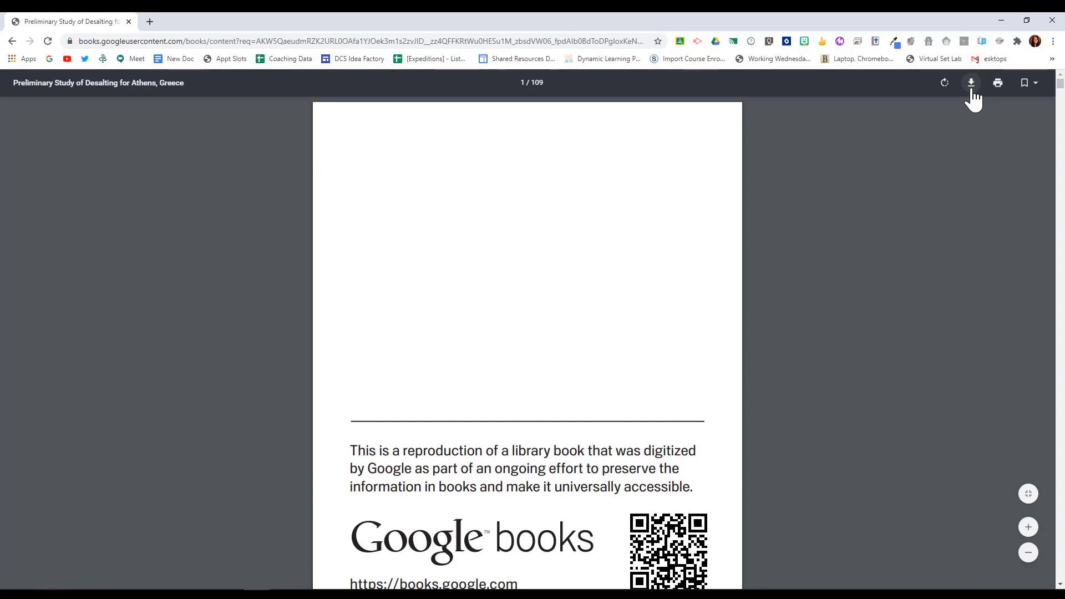
- Save the desalting study PDF to the Desktop under its suggested name
{"action": "left_click", "coordinate": [973, 83]}
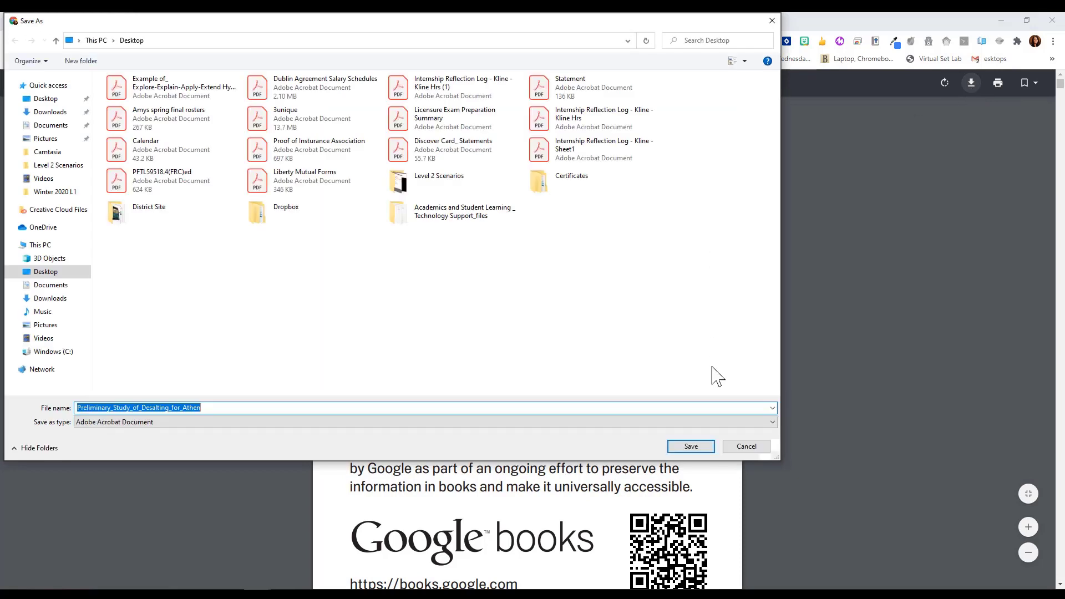
{"action": "left_click", "coordinate": [692, 447]}
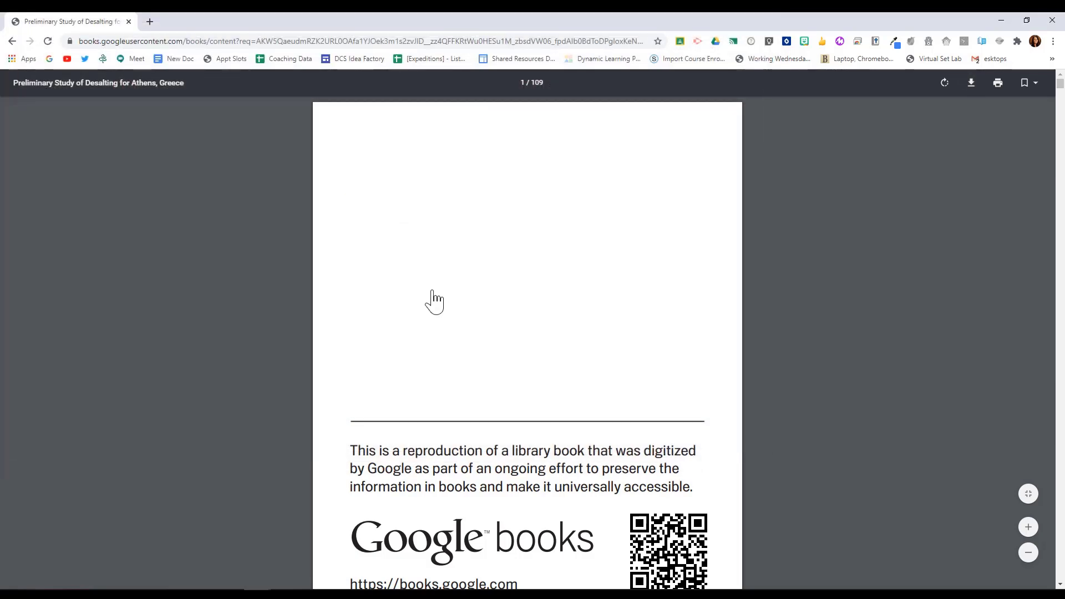
- Open My Drive in a new tab, then start and cancel a File upload
{"action": "left_click", "coordinate": [150, 20]}
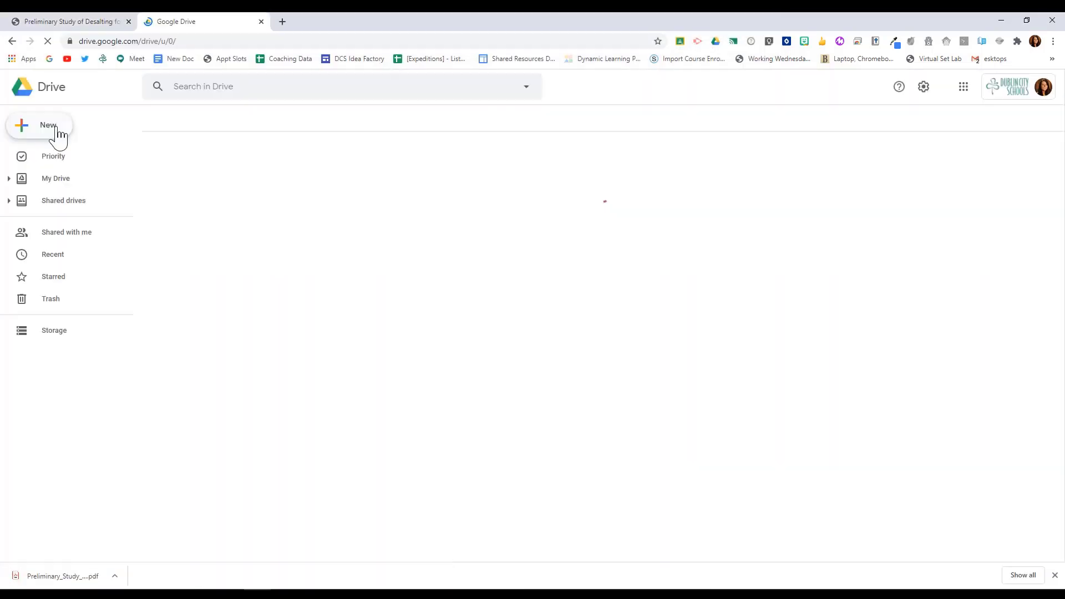
{"action": "left_click", "coordinate": [60, 133]}
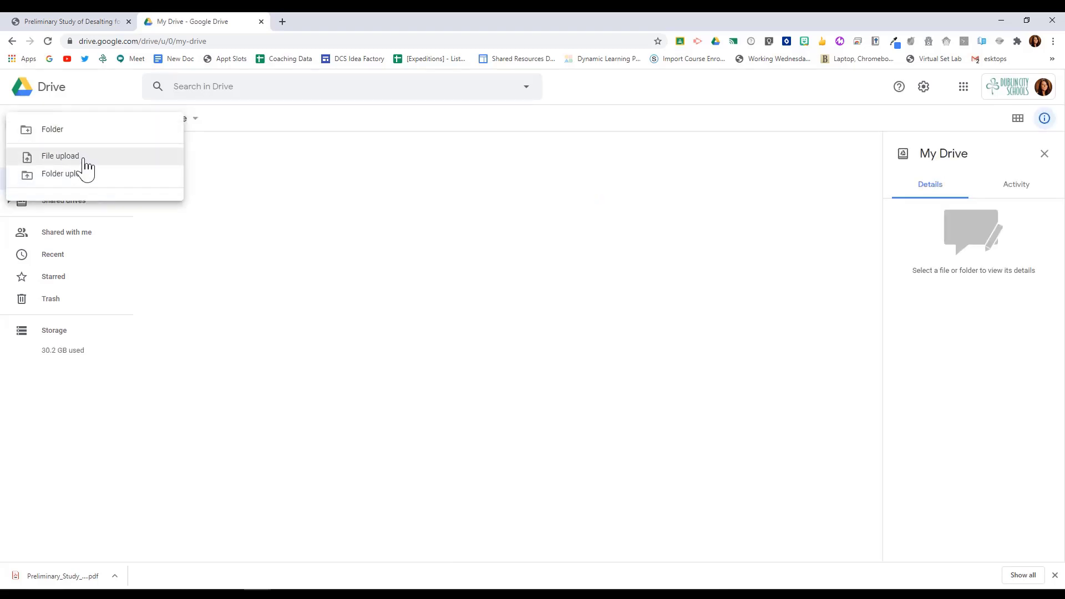
{"action": "left_click", "coordinate": [85, 160]}
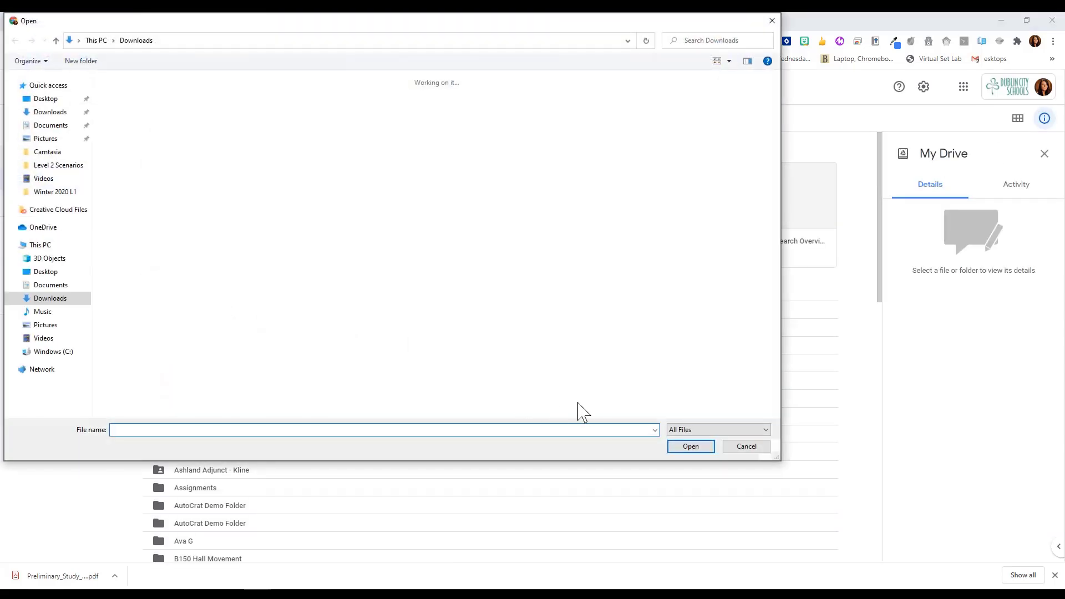
{"action": "left_click", "coordinate": [747, 446]}
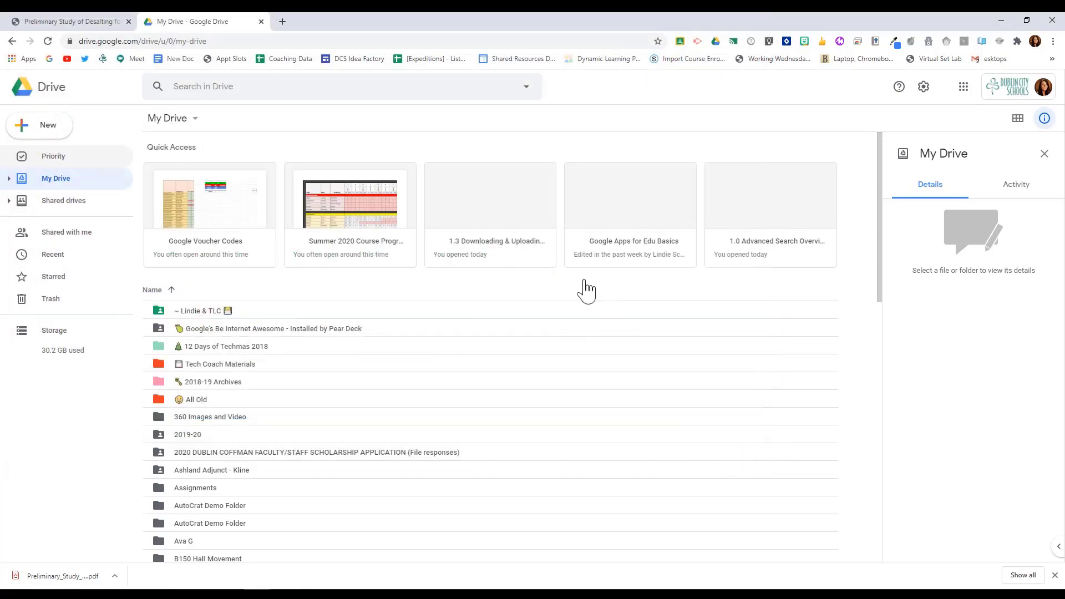